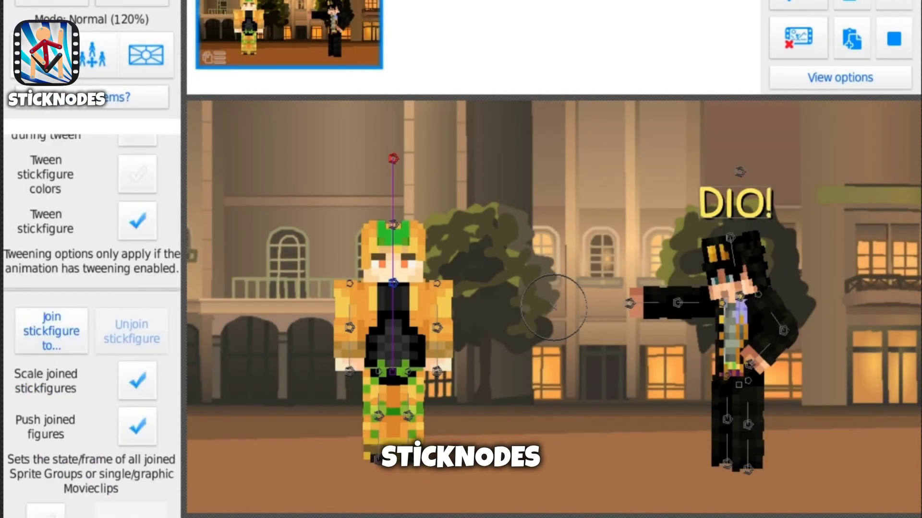
scroll(91, 324, "down", 5)
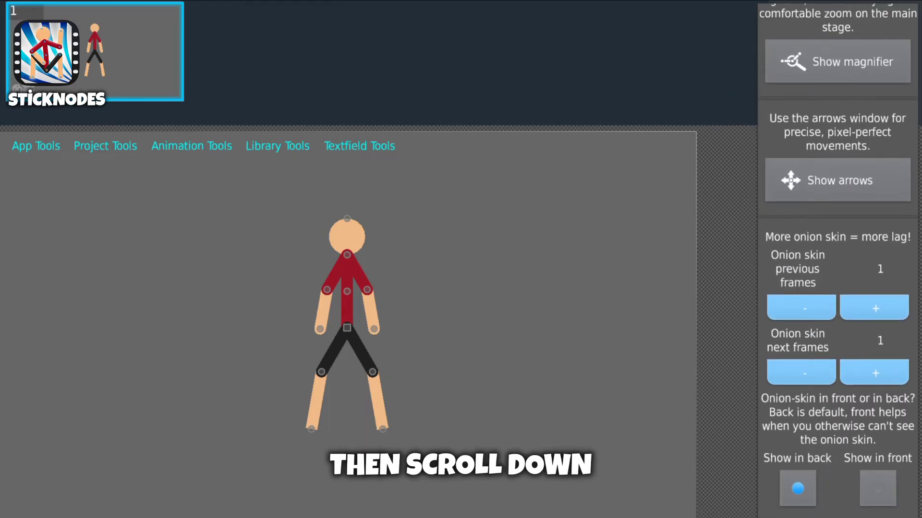
Step: Show the nudge arrows for the grass block stickfigures and move the nudge window aside
left_click(838, 184)
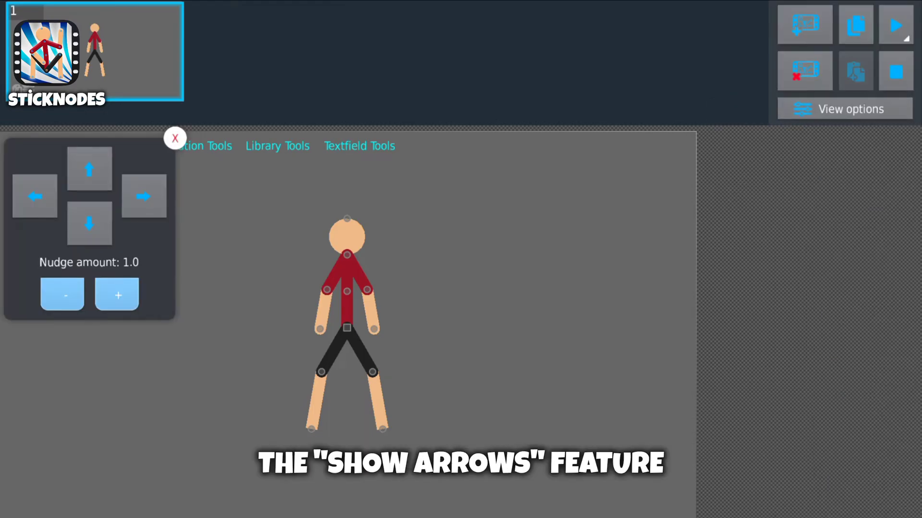
mouse_move(89, 230)
left_mouse_down()
mouse_move(401, 260)
mouse_move(769, 261)
mouse_move(579, 273)
mouse_move(95, 253)
mouse_move(163, 232)
mouse_move(133, 263)
mouse_move(92, 261)
left_mouse_up()
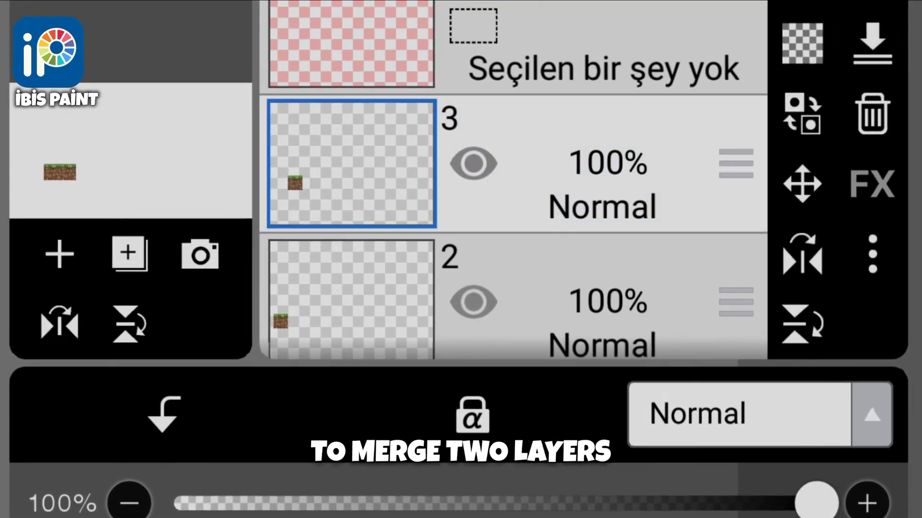
Step: Merge the pasted grass block copy down into the layer below
left_click(872, 44)
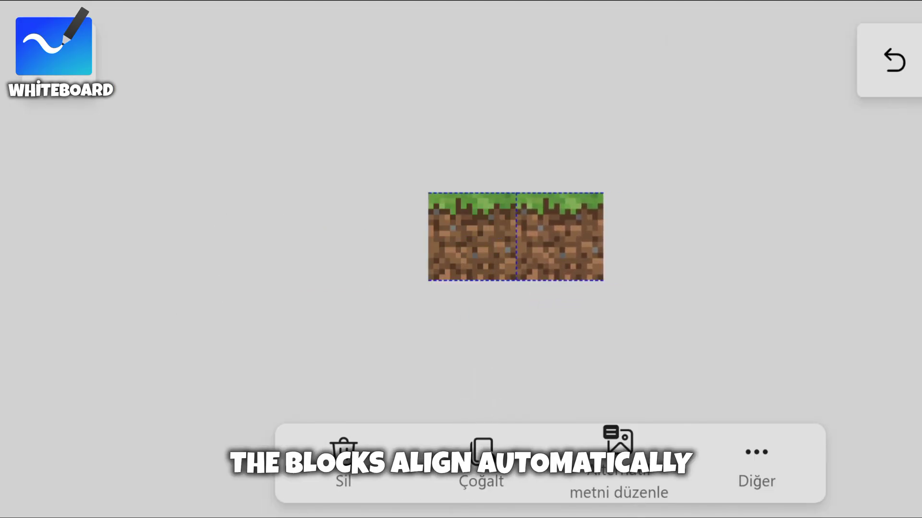
Step: Snap the duplicated grass block into line with the first block
left_click_drag(560, 236, 560, 257)
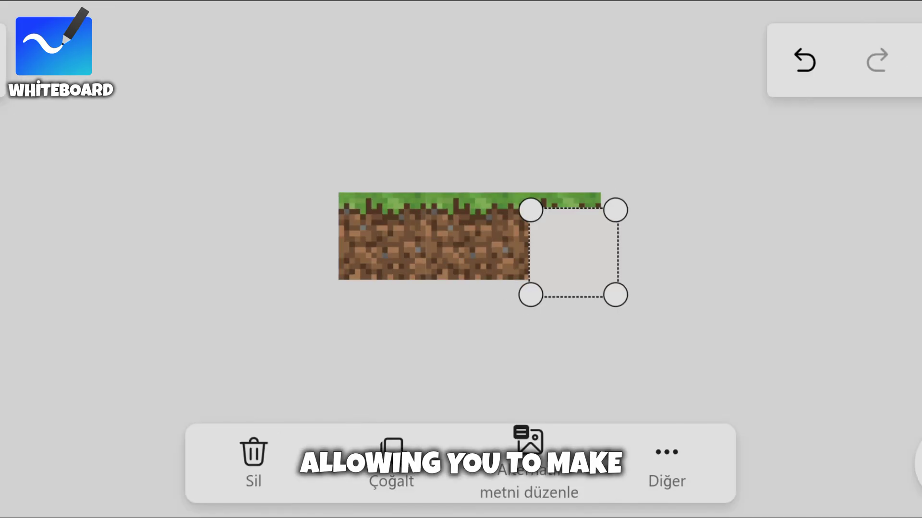